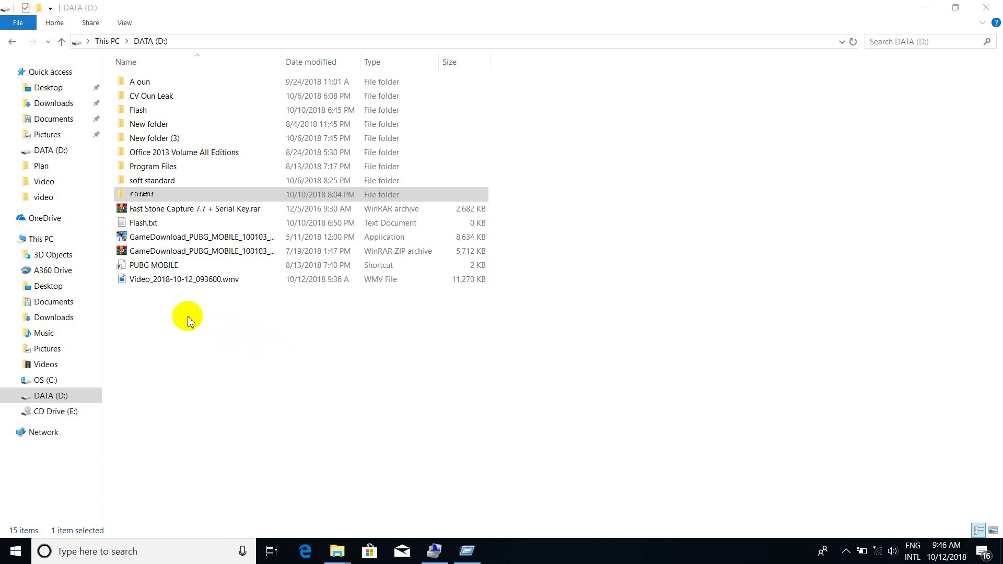
Step: Create a new folder named 2018 in the DATA (D:) drive
right_click(567, 204)
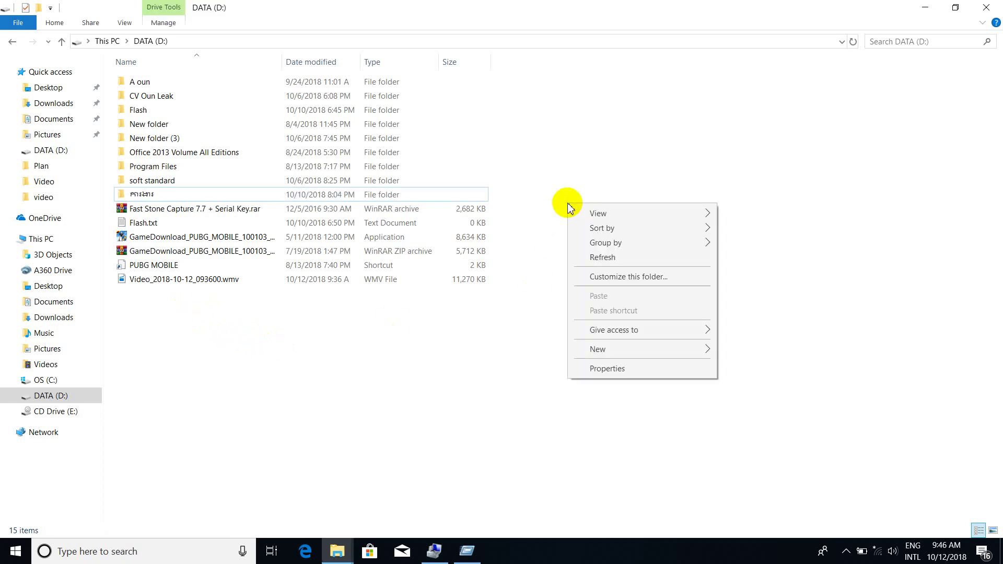
mouse_move(605, 353)
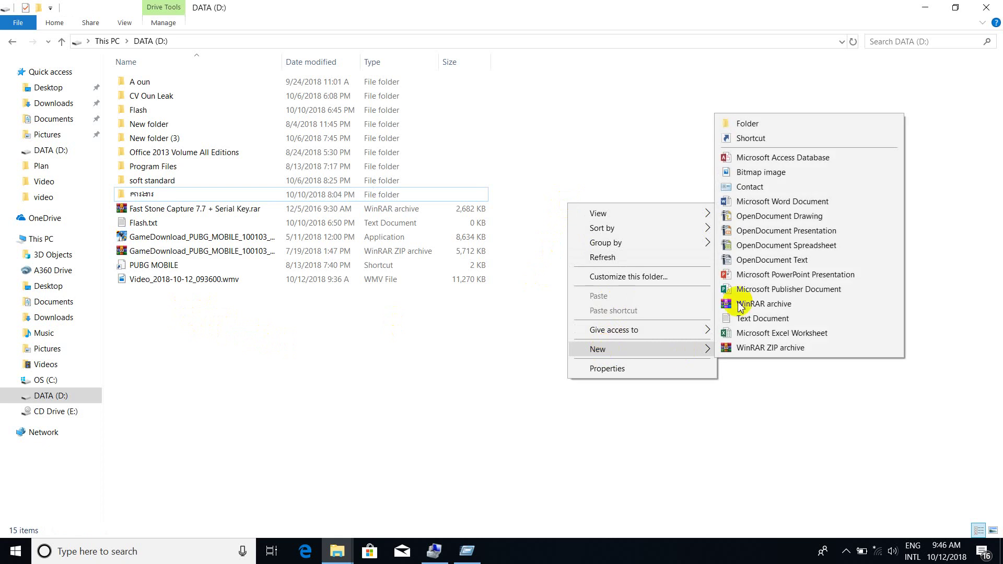
click(740, 126)
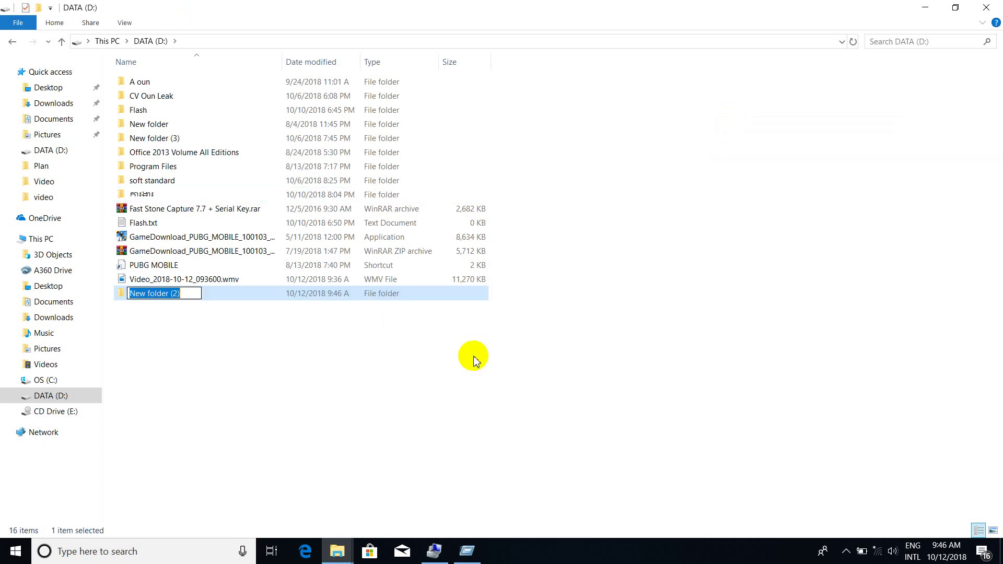
text(2018)
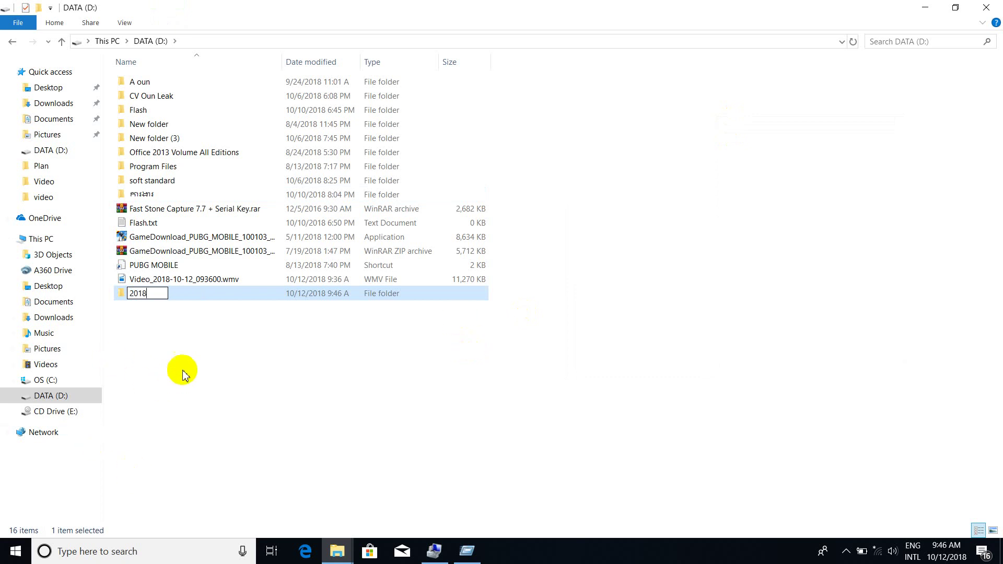
click(167, 360)
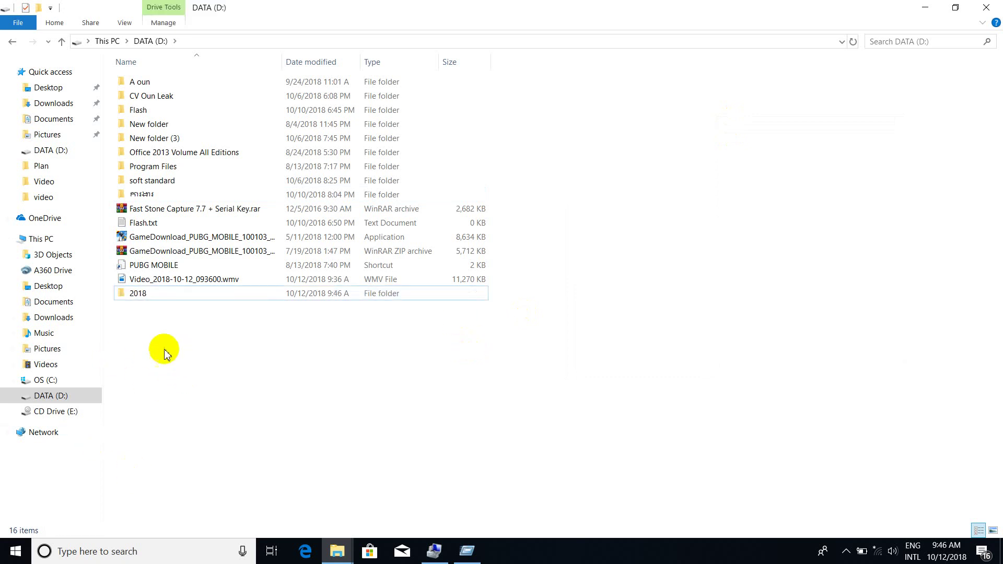
Step: Open the 2018 folder and create a subfolder named IT inside it
double_click(137, 294)
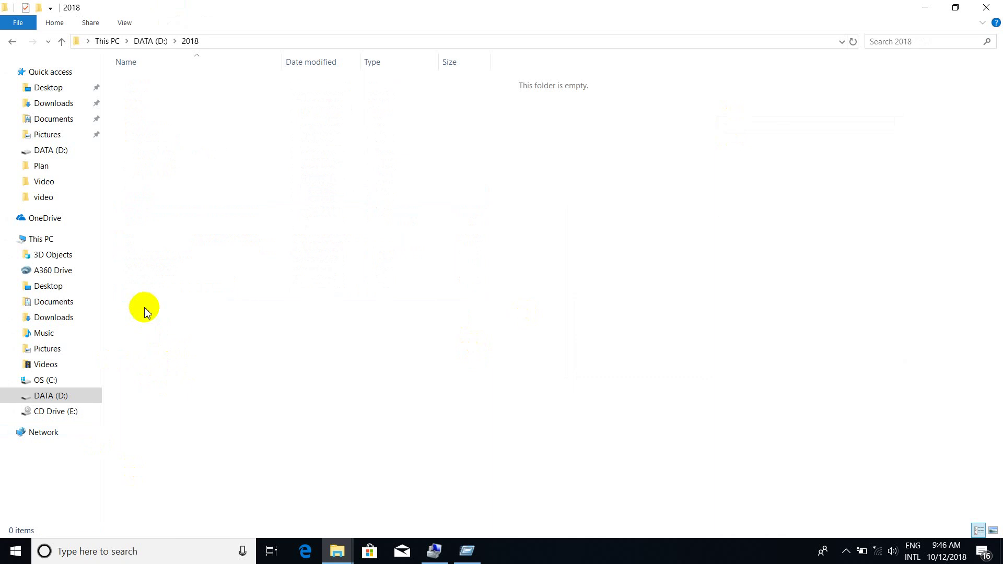
right_click(208, 142)
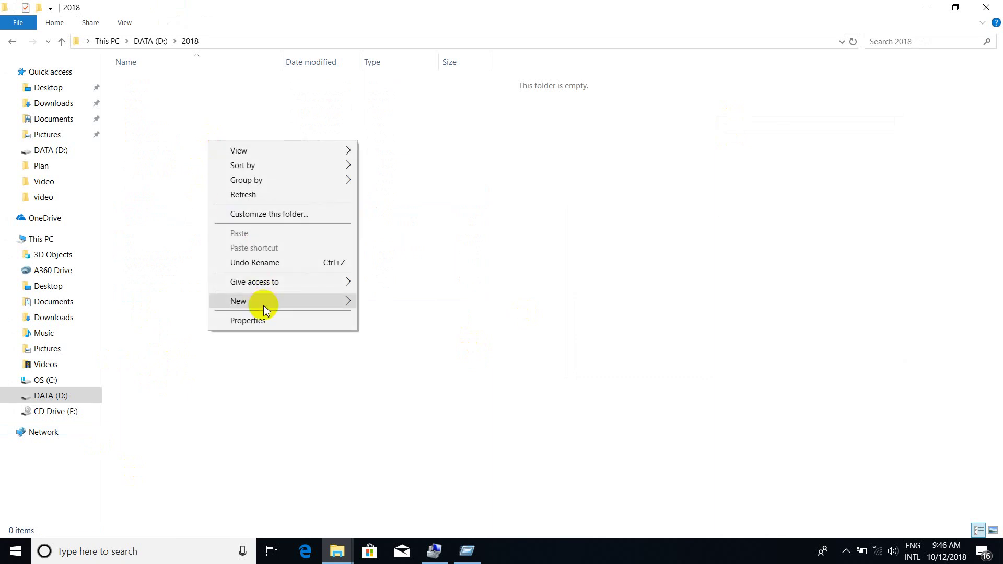
mouse_move(263, 305)
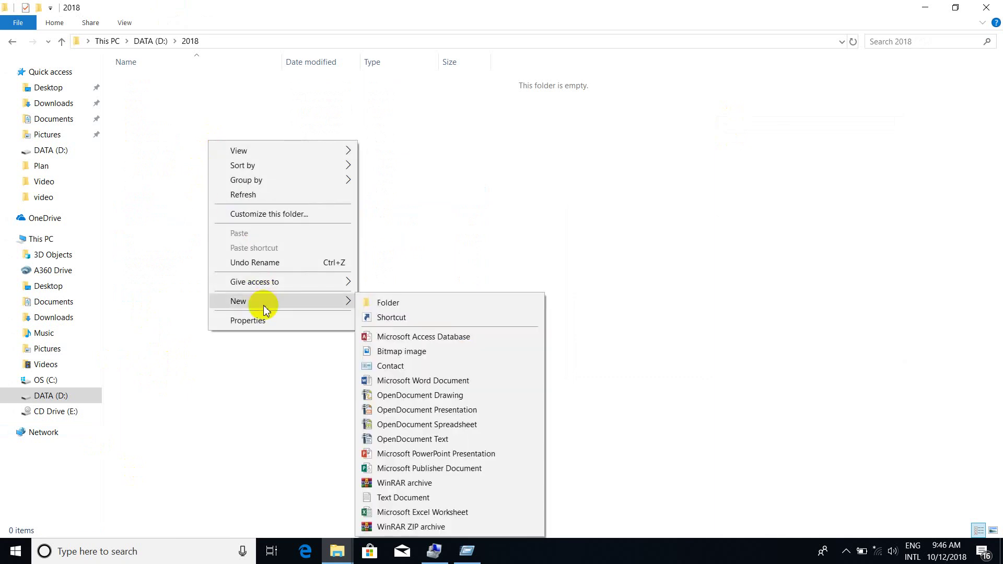
right_click(244, 69)
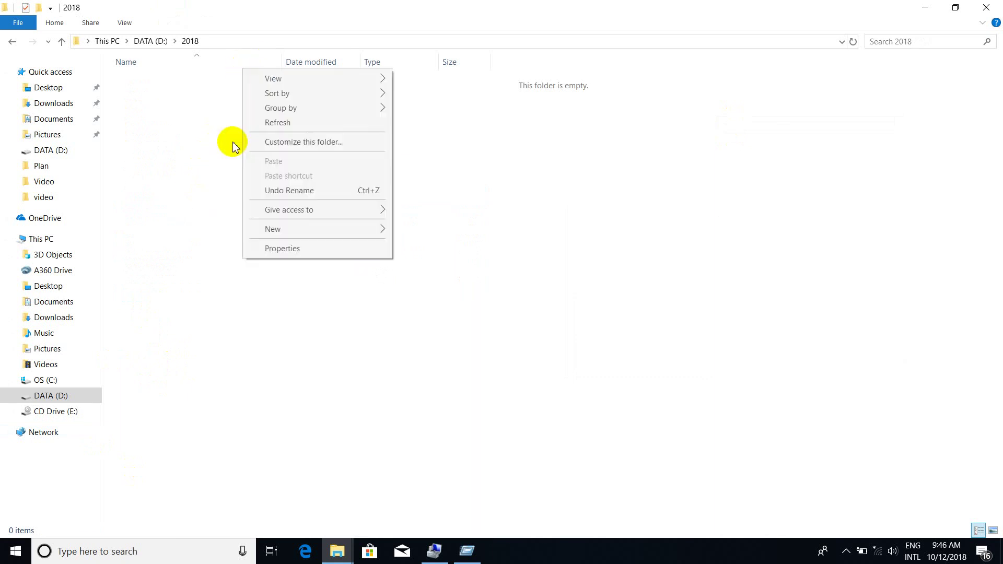
mouse_move(284, 230)
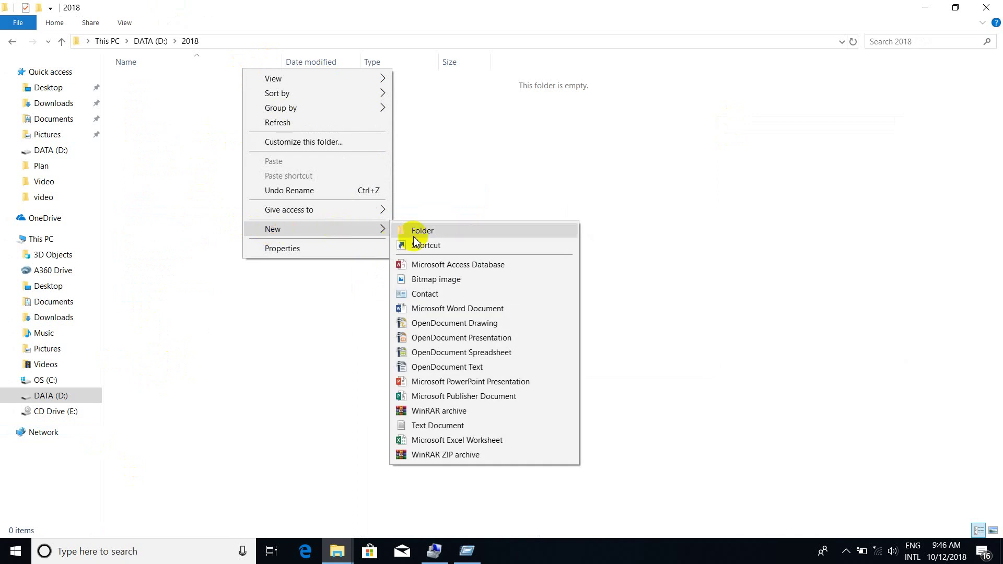
click(432, 237)
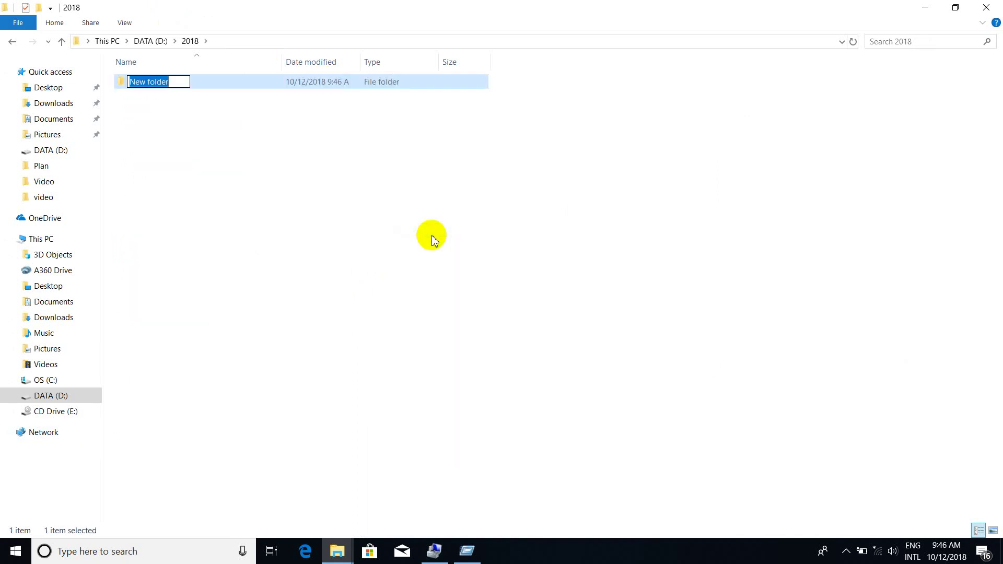
text(1)
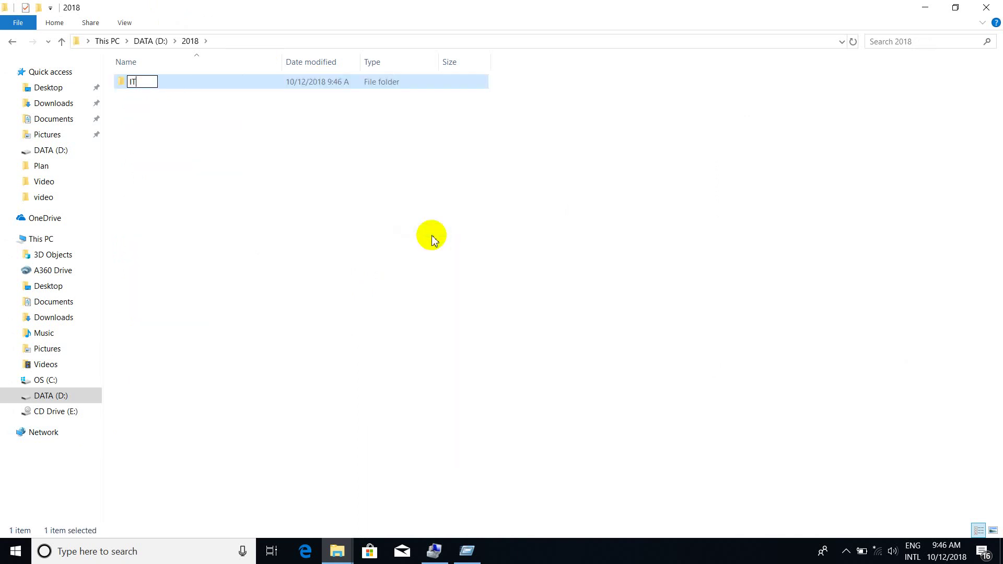
key(Return)
click(135, 108)
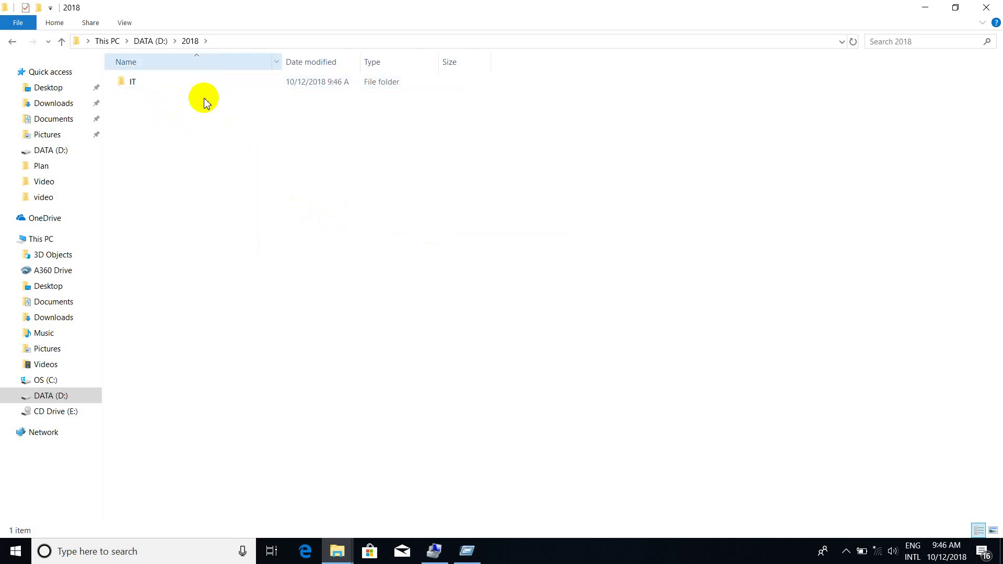
Step: Add a second subfolder named BookStore inside the 2018 folder on the DATA (D:) drive
click(11, 41)
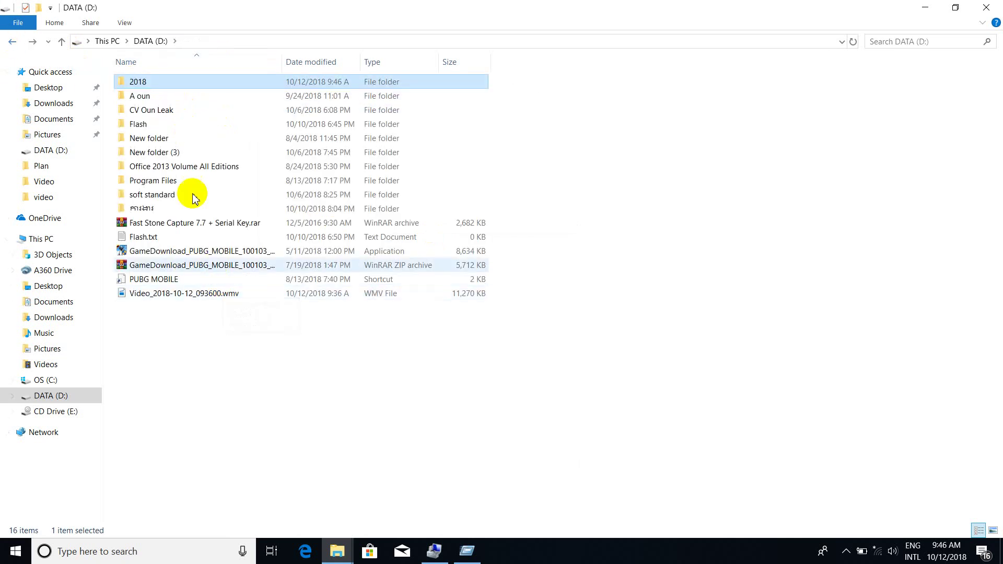
click(137, 84)
double_click(134, 88)
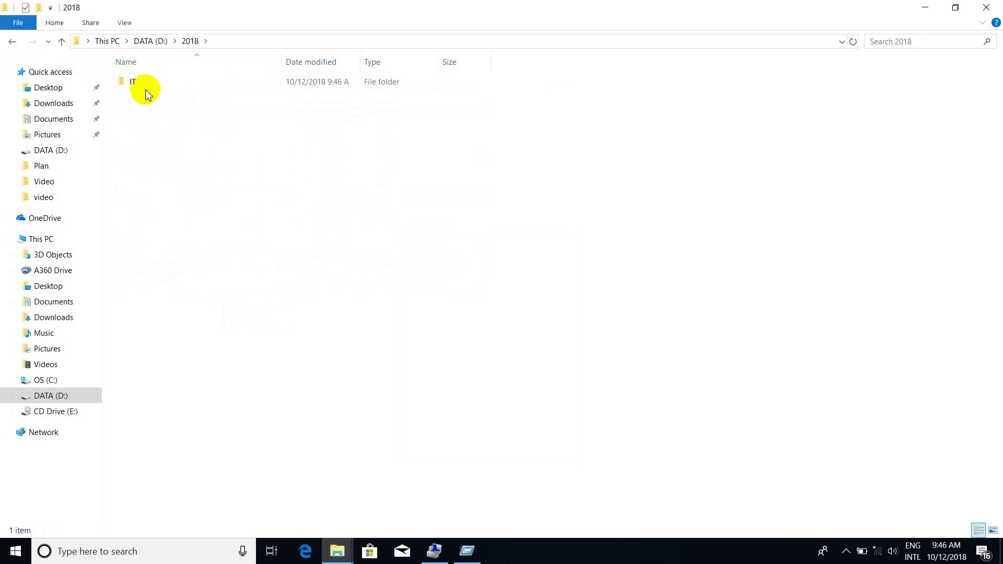
right_click(177, 128)
mouse_move(224, 287)
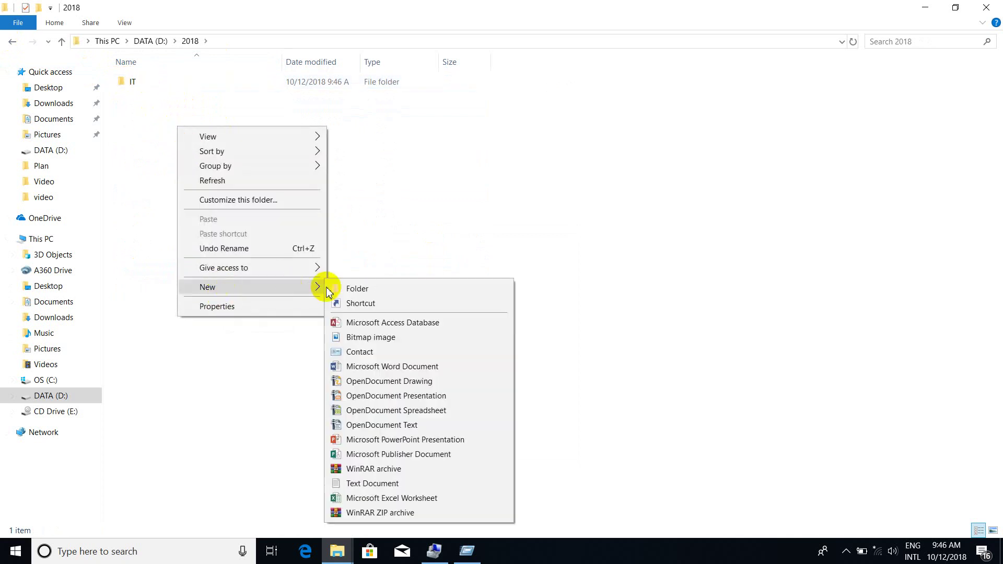
click(358, 289)
text(BookStore)
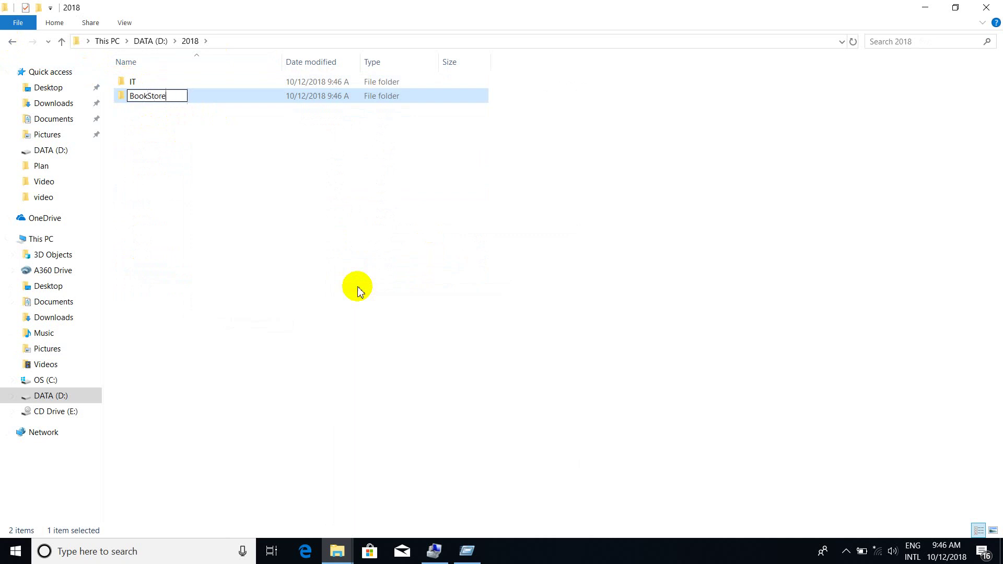
click(353, 238)
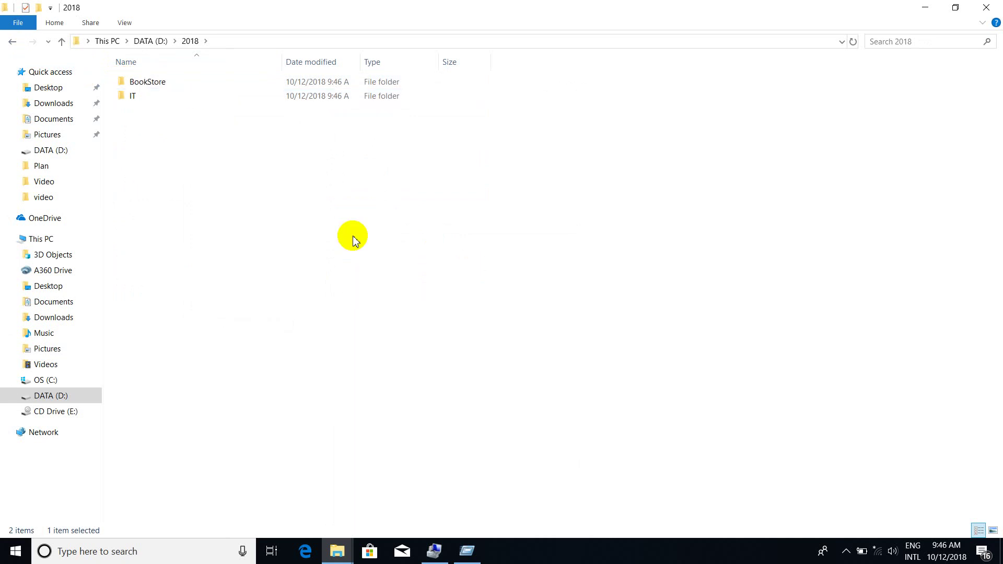
Step: Return to the DATA (D:) drive and reopen the 2018 folder to review its BookStore and IT subfolders
click(160, 89)
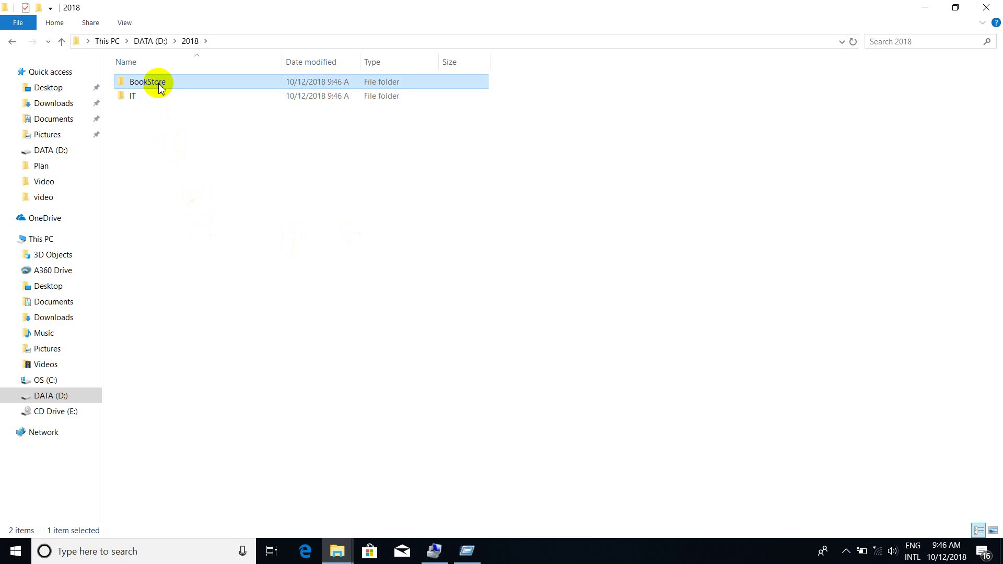
click(209, 139)
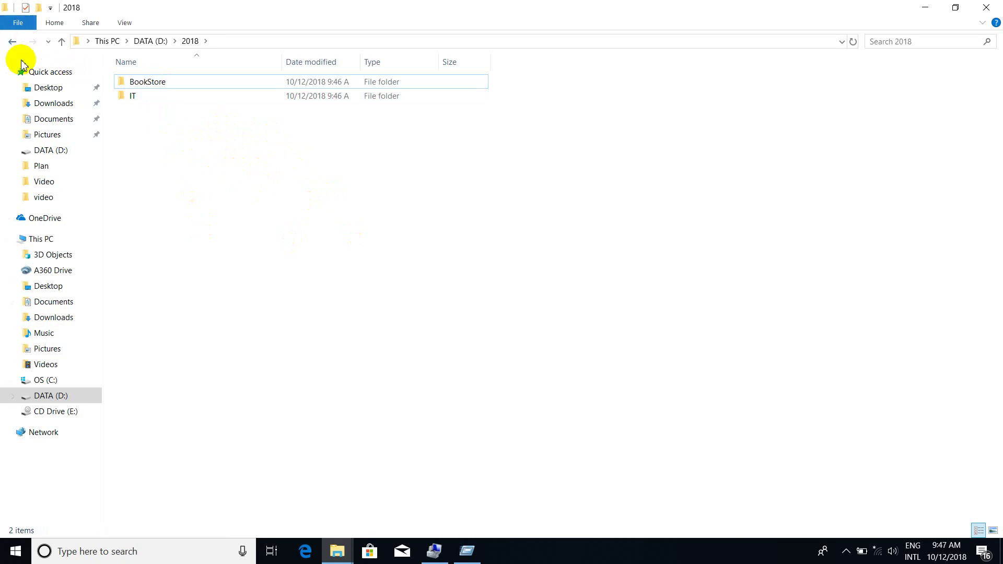
key(alt+Left)
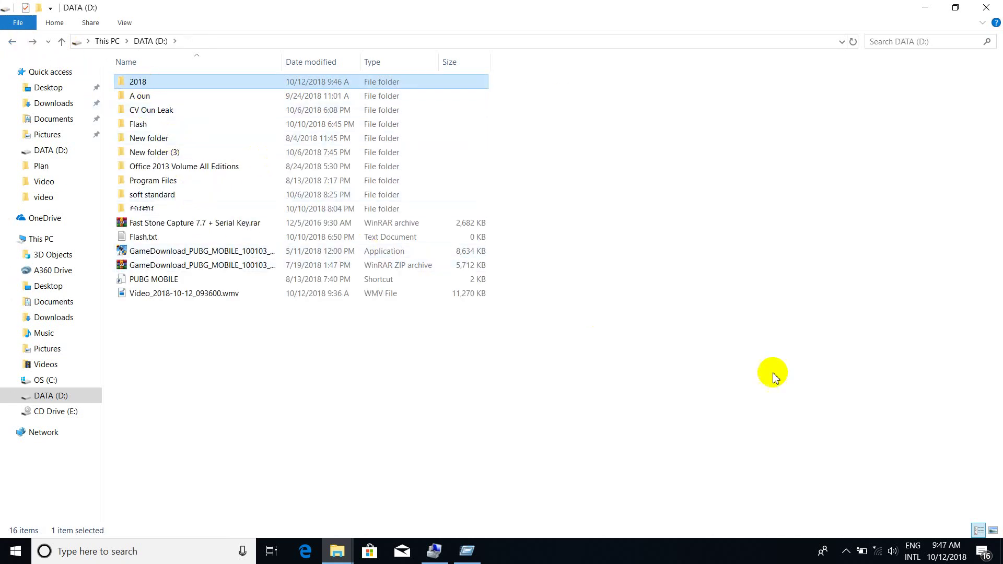
double_click(155, 84)
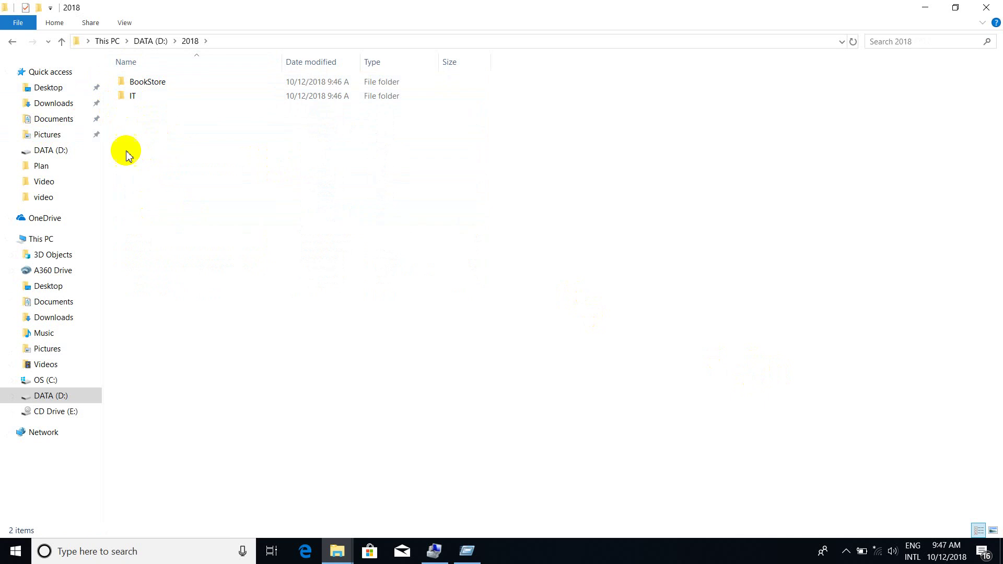
click(131, 98)
click(137, 82)
click(130, 96)
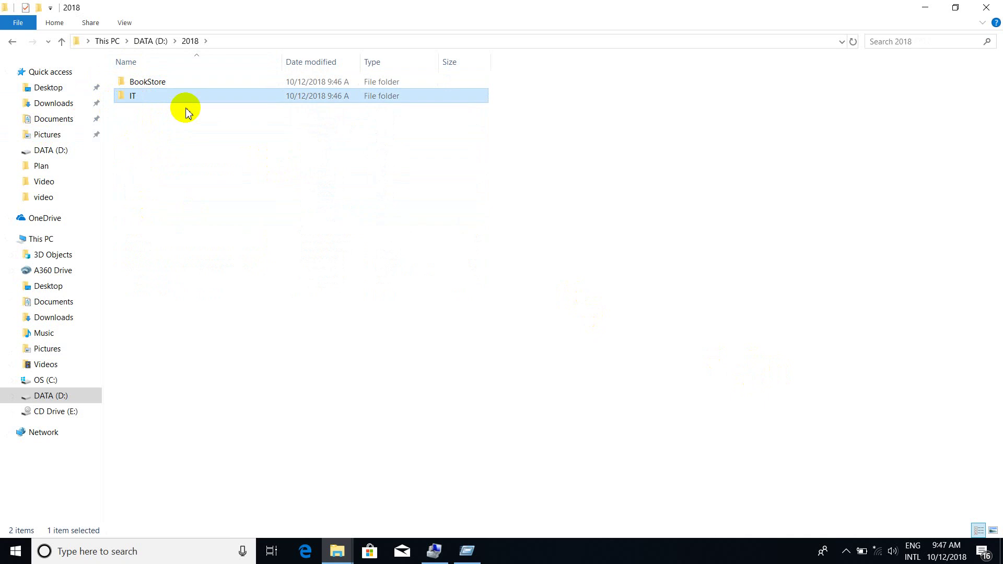
Step: Open the IT folder and create a new Microsoft Word document named IT.docx in it
double_click(167, 99)
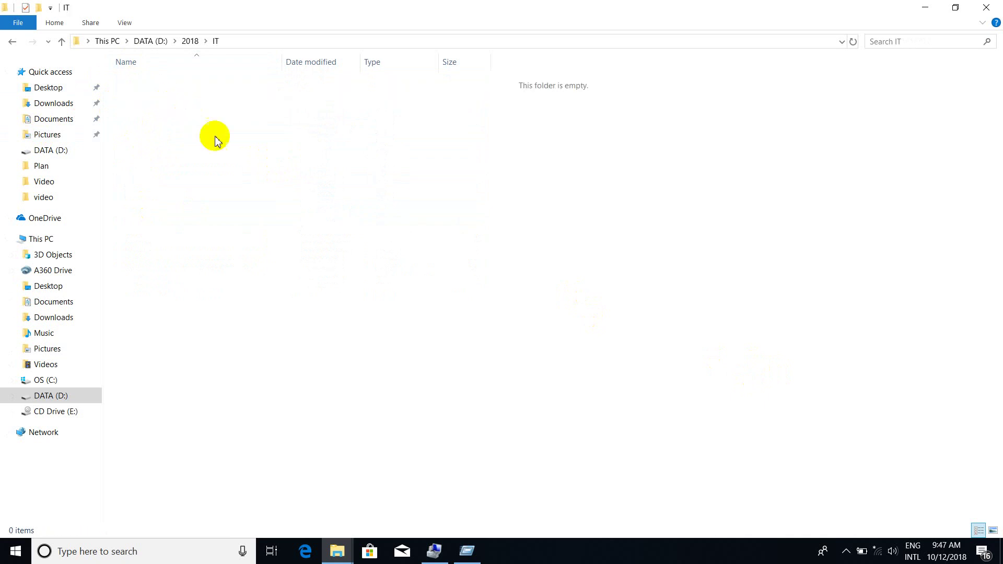
right_click(274, 157)
mouse_move(320, 318)
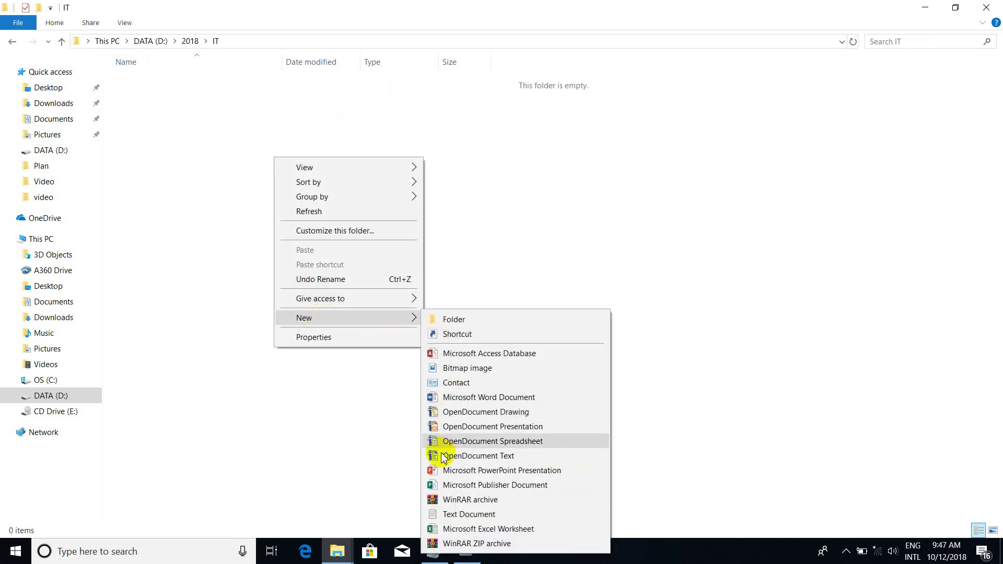
right_click(547, 151)
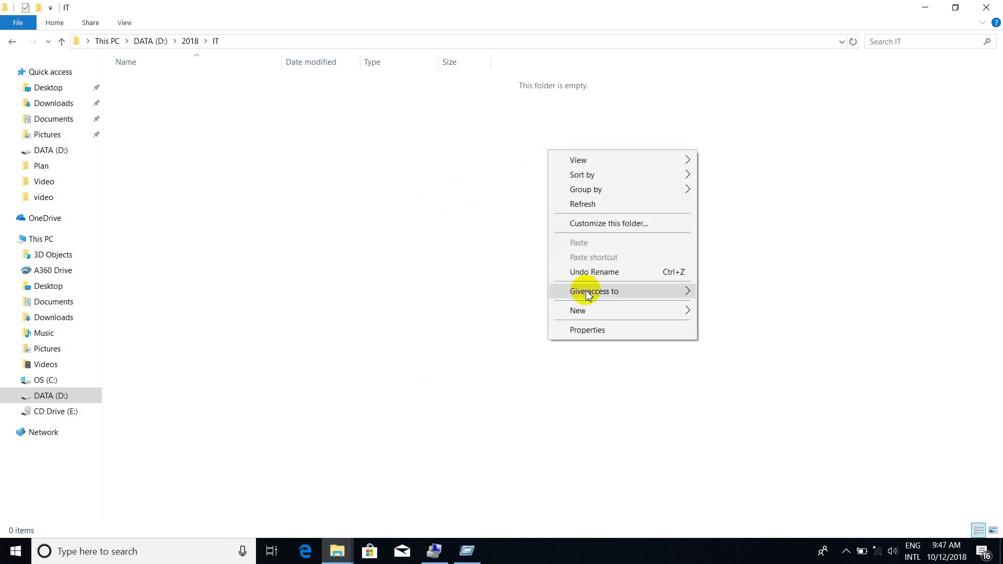
mouse_move(587, 310)
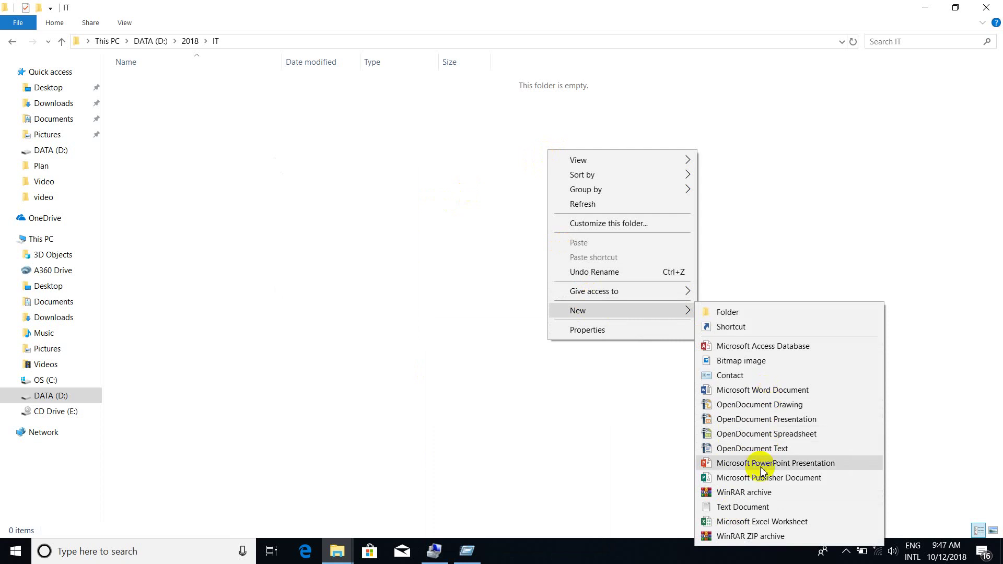
click(772, 390)
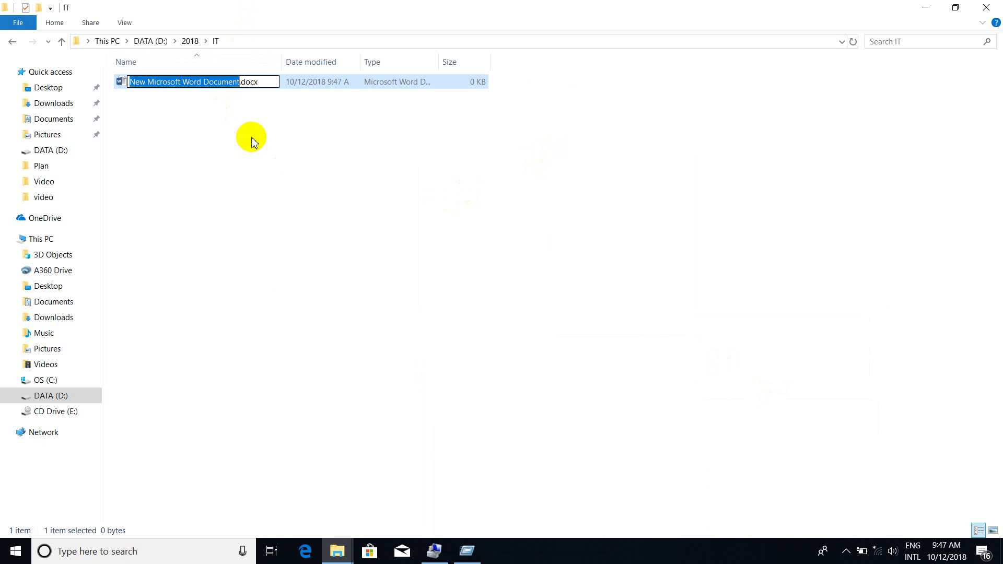
text(IT)
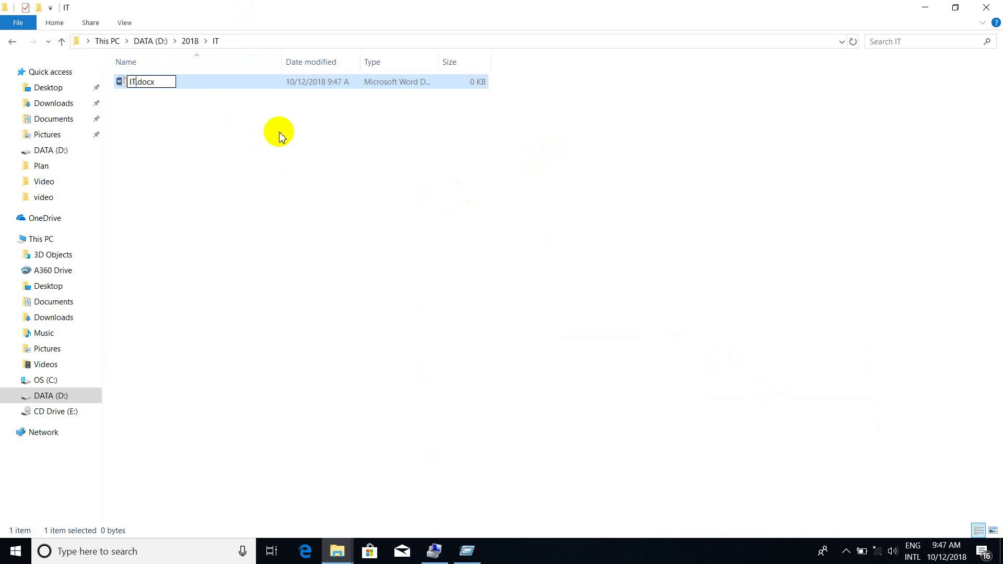
click(280, 135)
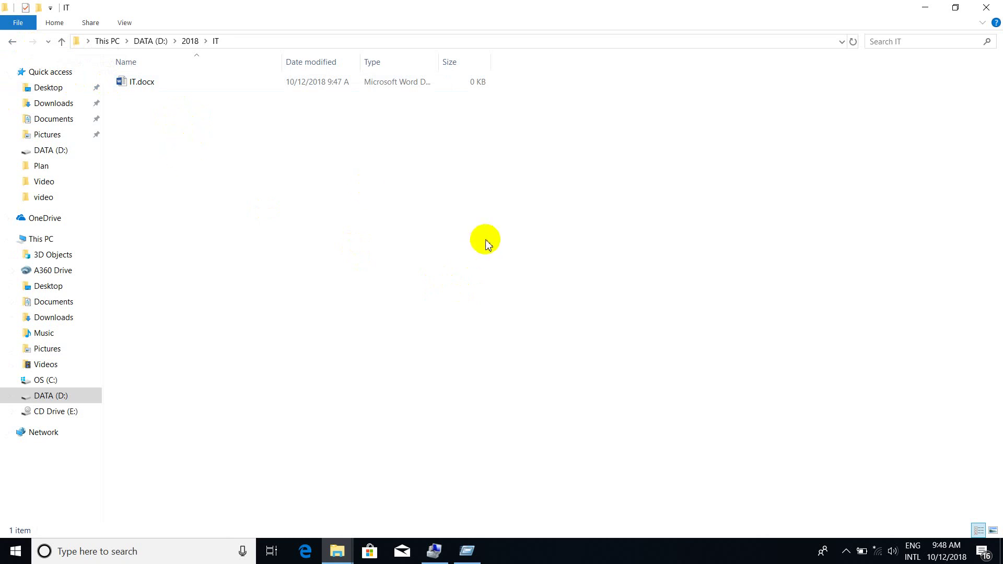
Step: Go back to the DATA (D:) drive and browse through 2018 and IT to locate IT.docx
click(10, 42)
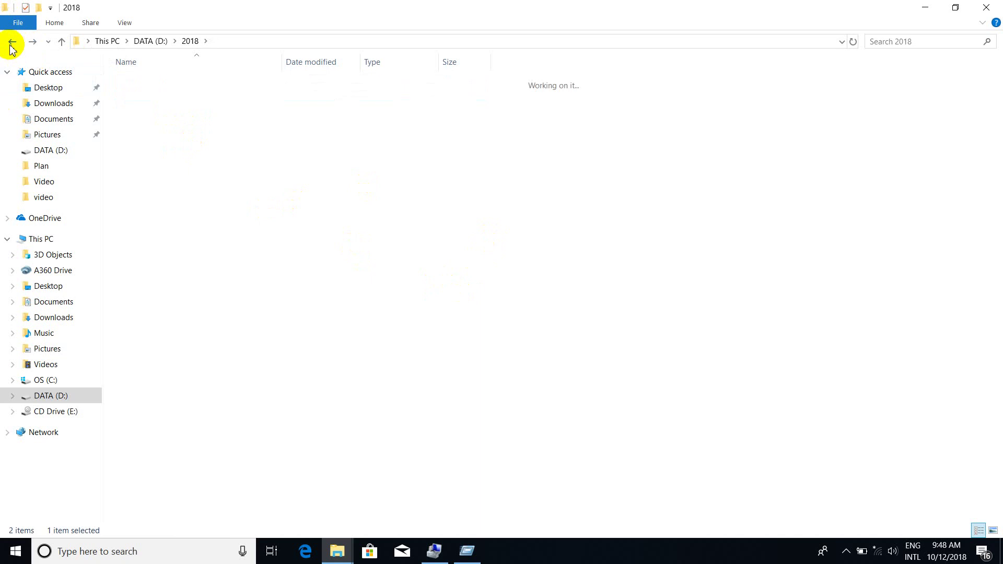
click(12, 43)
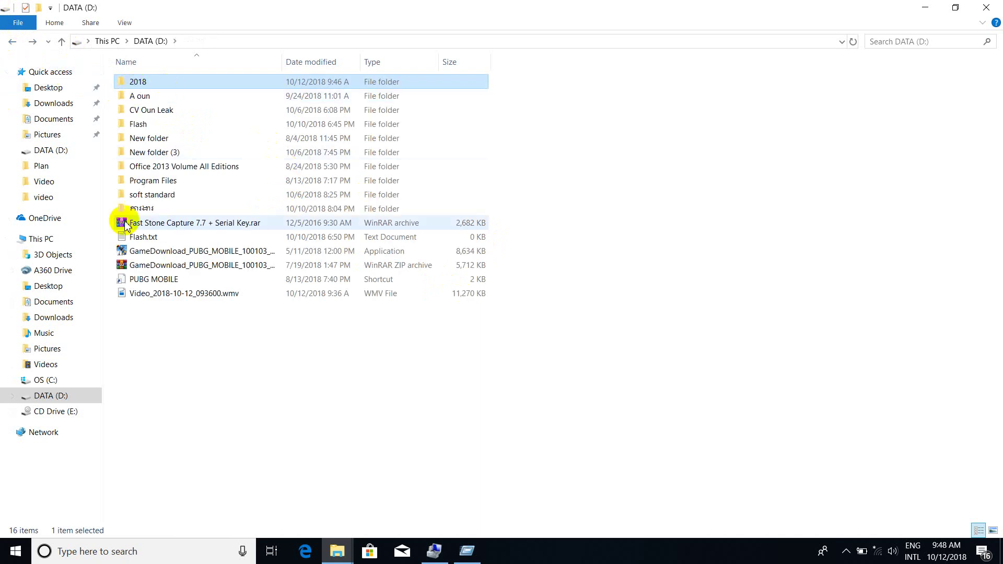
double_click(142, 82)
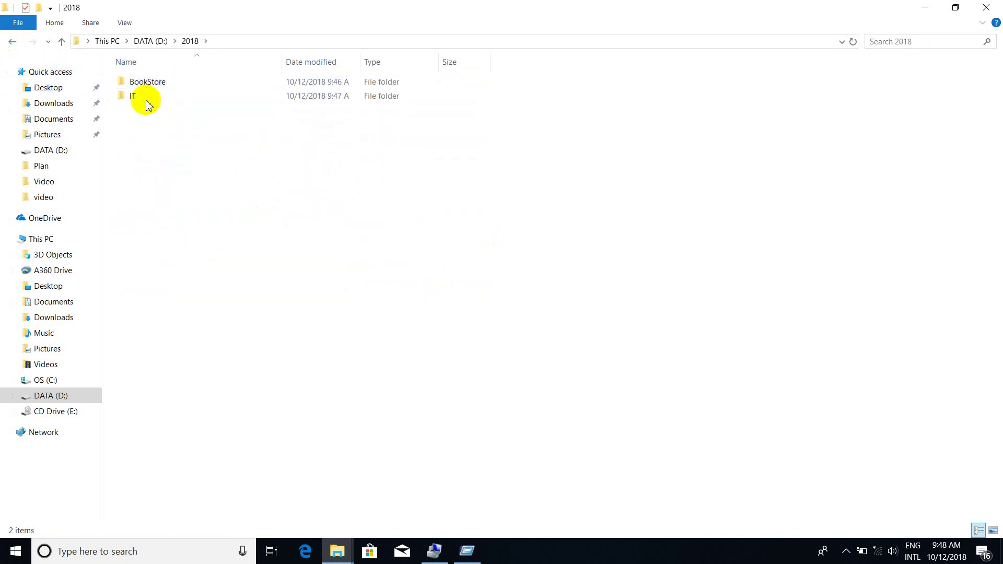
double_click(135, 97)
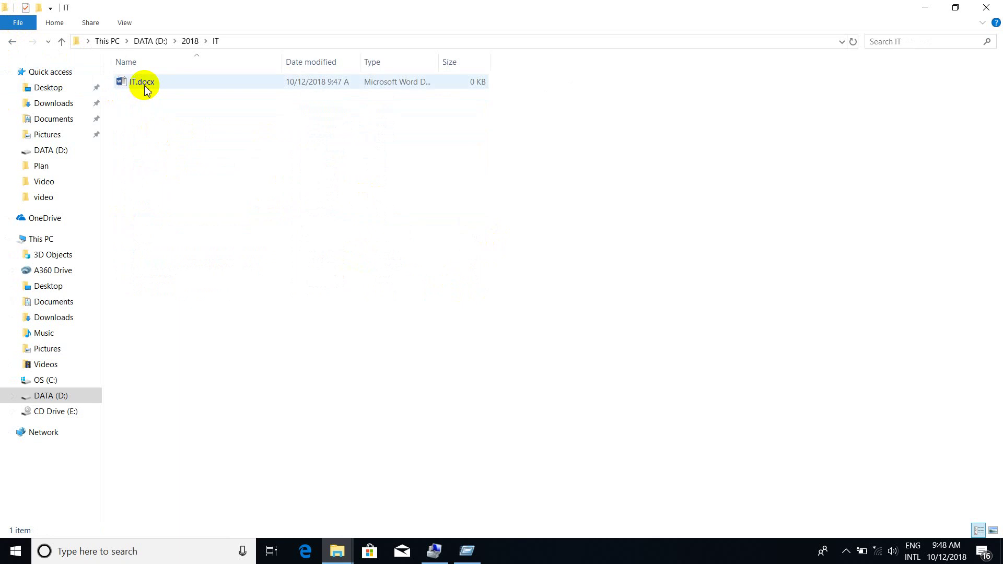
click(146, 85)
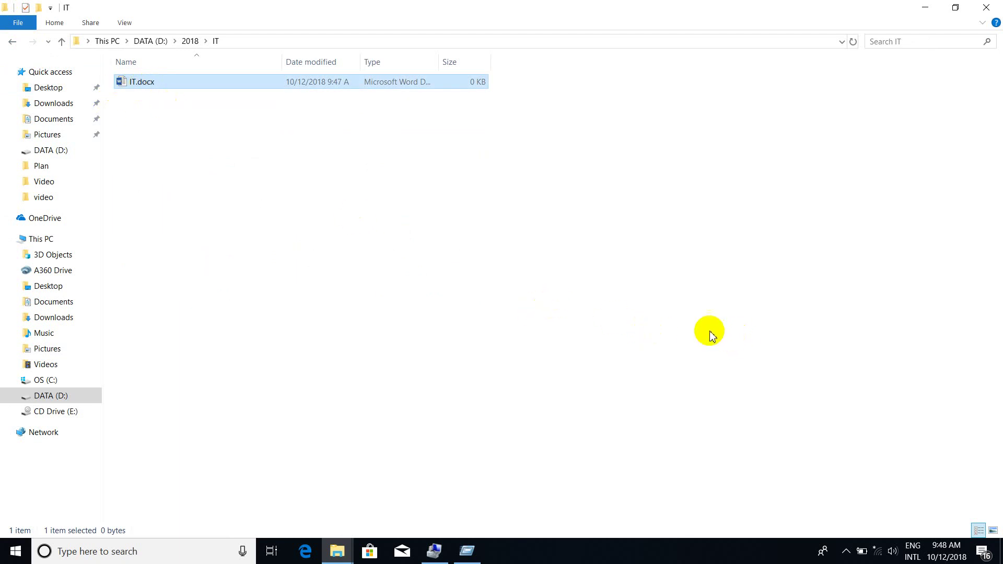
Step: Search the DATA (D:) drive for IT and open the IT folder stored in D:\2018
click(12, 41)
click(12, 42)
click(893, 41)
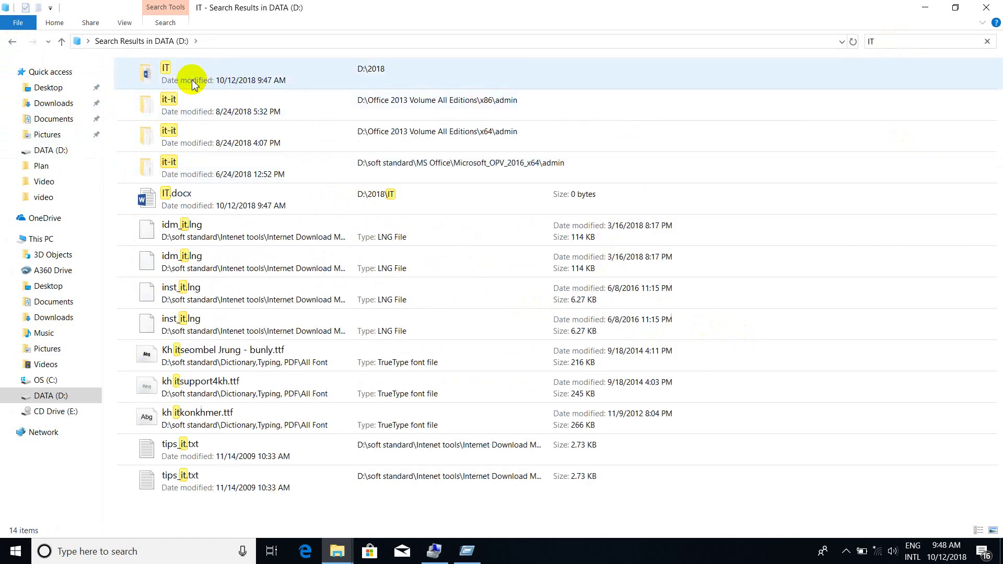
double_click(220, 84)
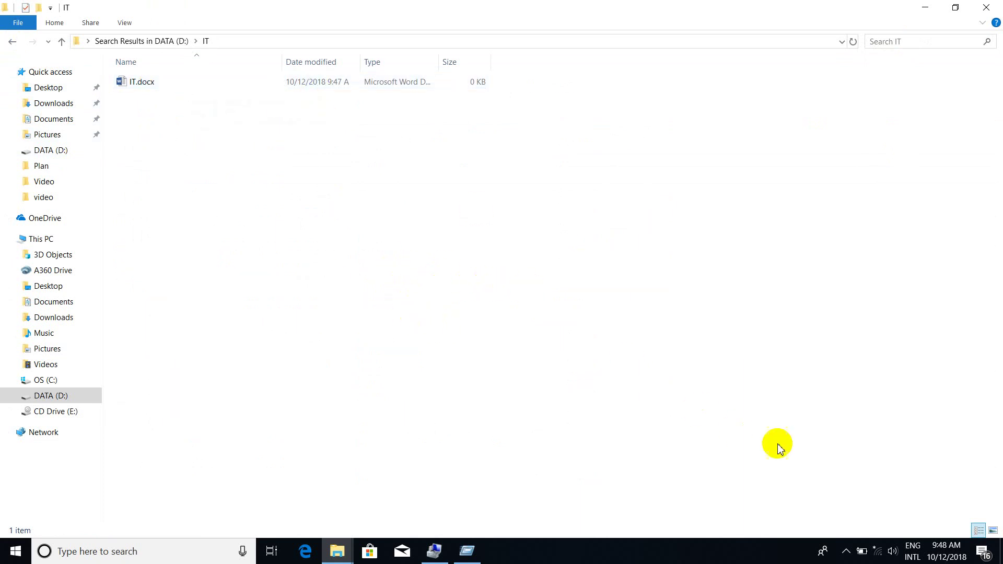
click(846, 551)
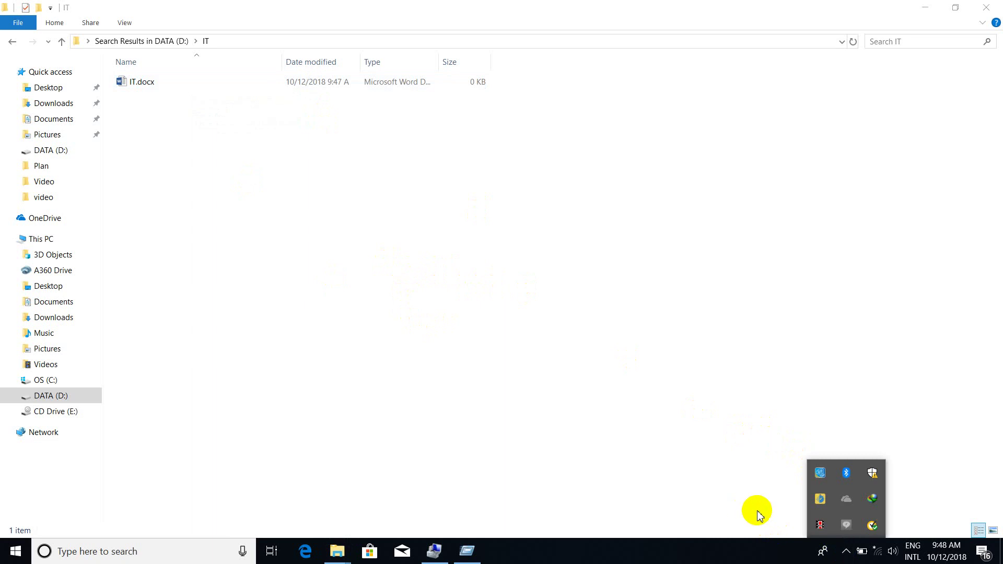